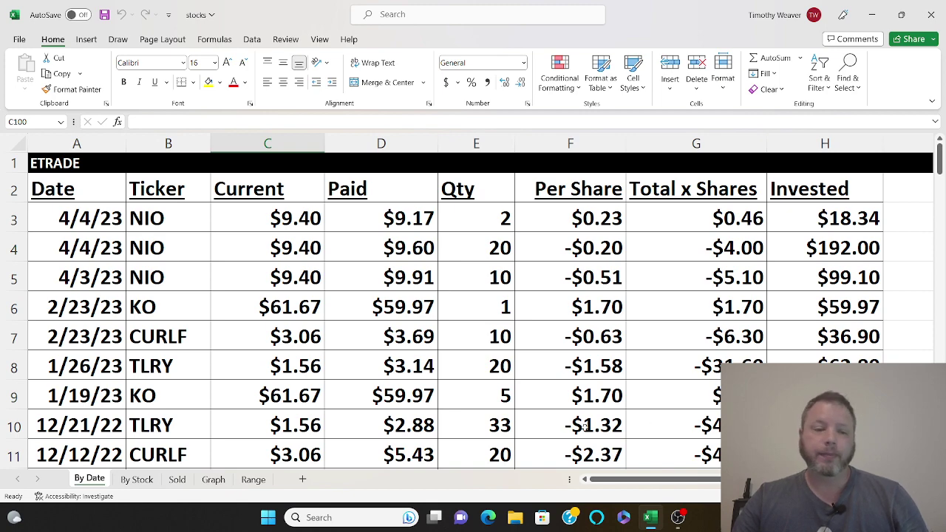
Step: Open the By Stock sheet and review the ETRADE positions from TLRY through CCL, including each stock's gain or loss subtotal
{"action": "left_click", "coordinate": [136, 480]}
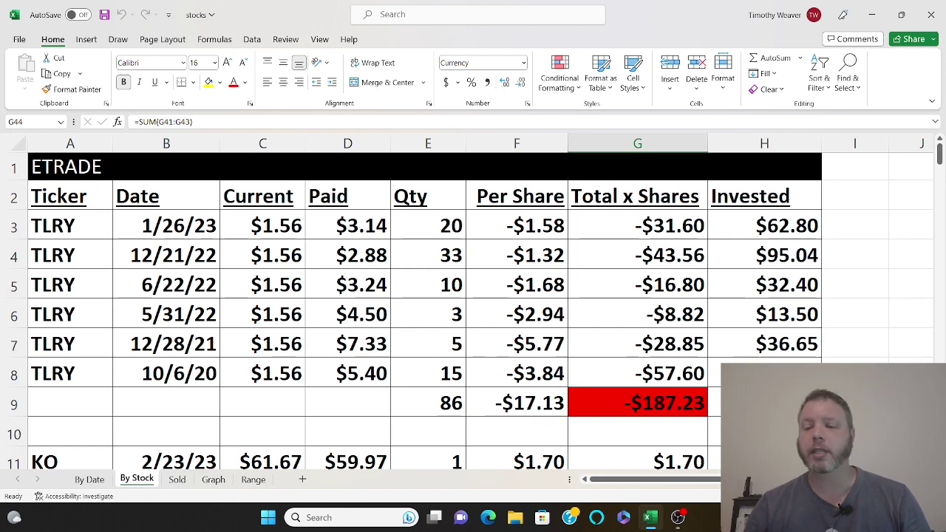
{"action": "scroll", "coordinate": [470, 314], "scroll_direction": "down", "scroll_amount": 1}
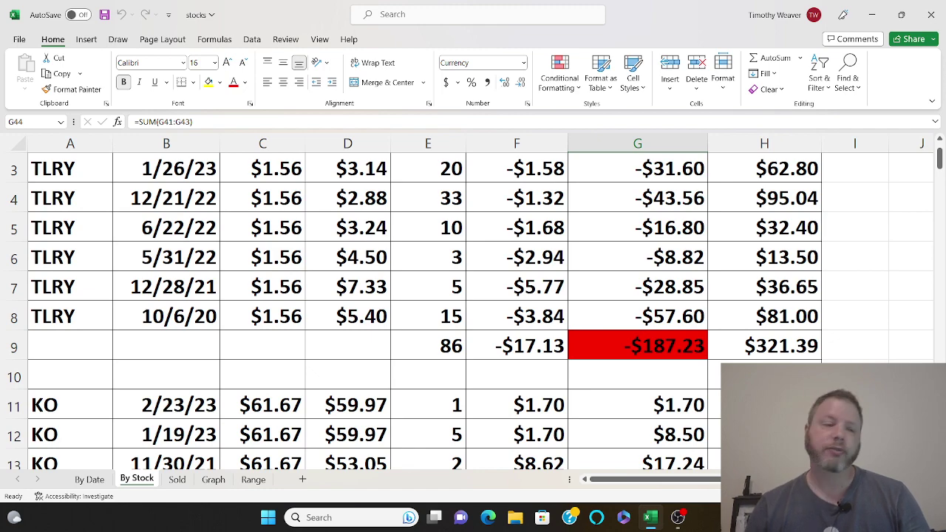
{"action": "scroll", "coordinate": [470, 314], "scroll_direction": "down", "scroll_amount": 2}
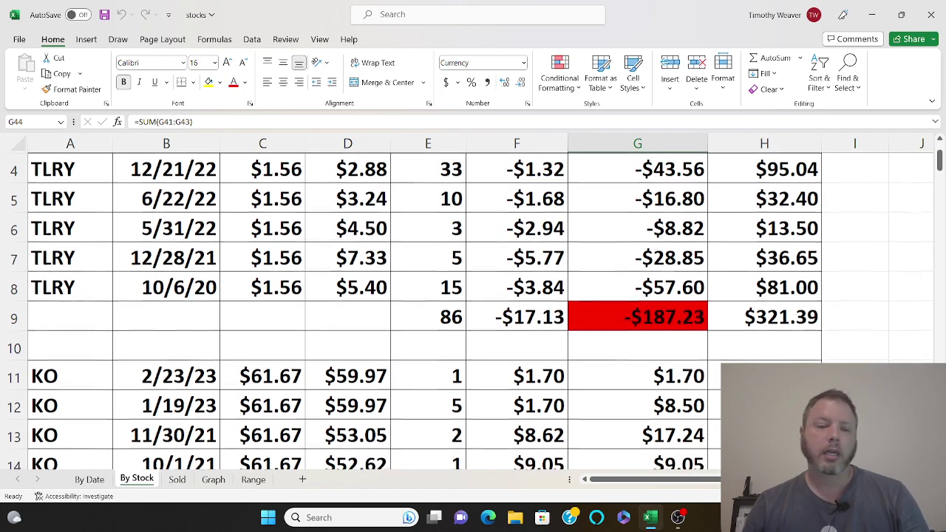
{"action": "scroll", "coordinate": [470, 314], "scroll_direction": "down", "scroll_amount": 2}
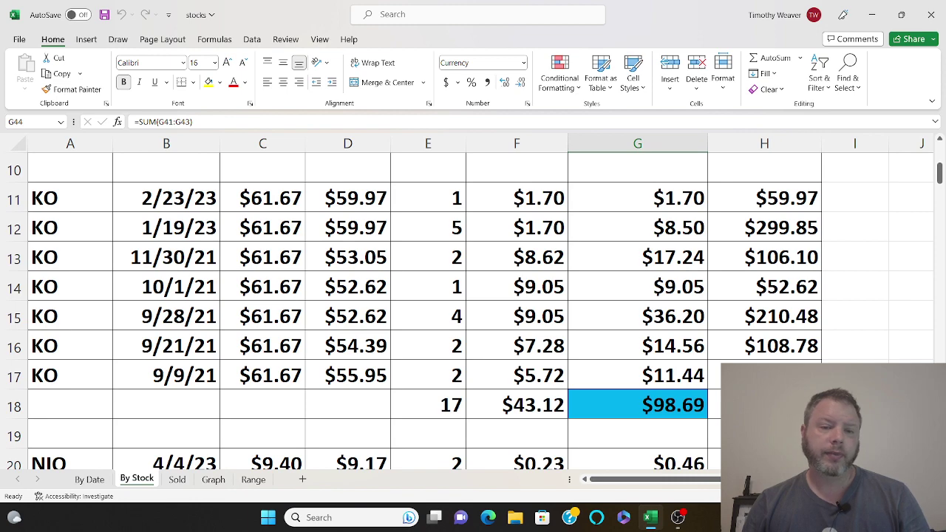
{"action": "scroll", "coordinate": [470, 311], "scroll_direction": "down", "scroll_amount": 3}
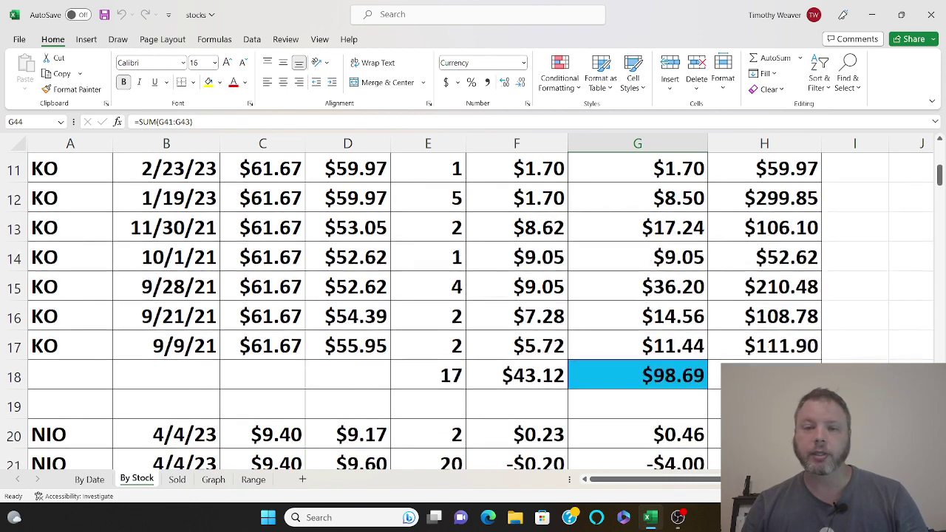
{"action": "scroll", "coordinate": [470, 311], "scroll_direction": "down", "scroll_amount": 1}
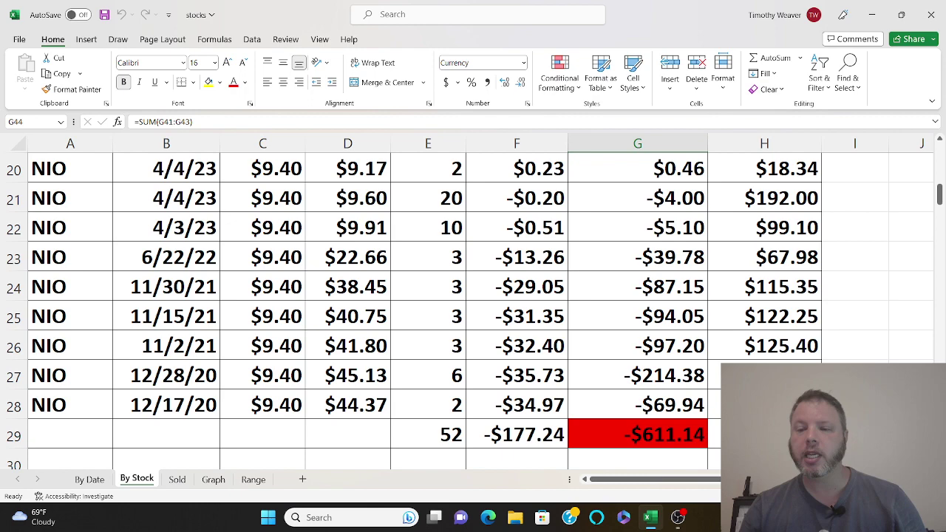
{"action": "scroll", "coordinate": [470, 311], "scroll_direction": "down", "scroll_amount": 2}
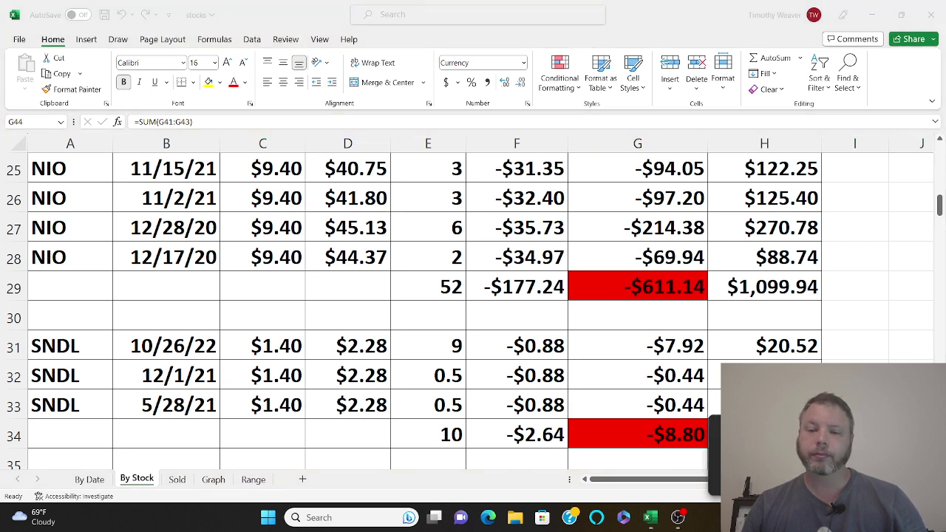
{"action": "key", "text": "alt+Tab"}
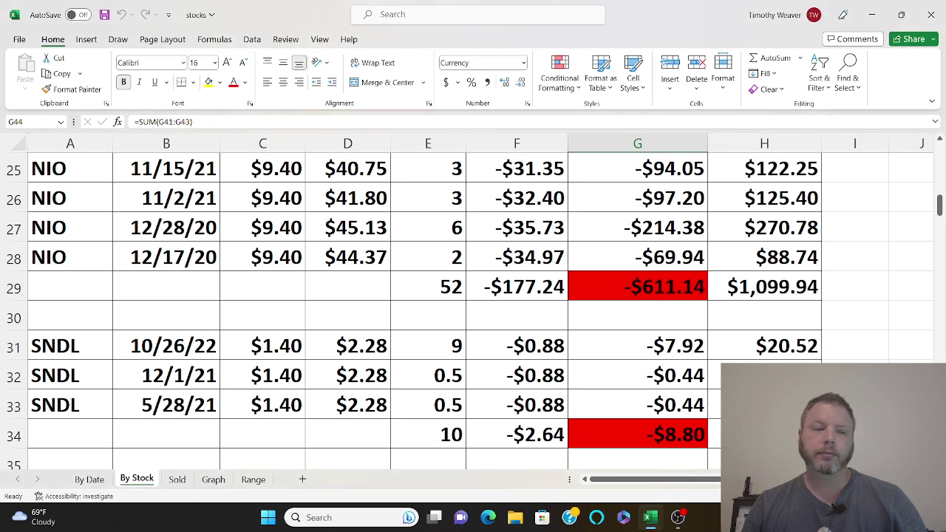
{"action": "scroll", "coordinate": [473, 310], "scroll_direction": "down", "scroll_amount": 2}
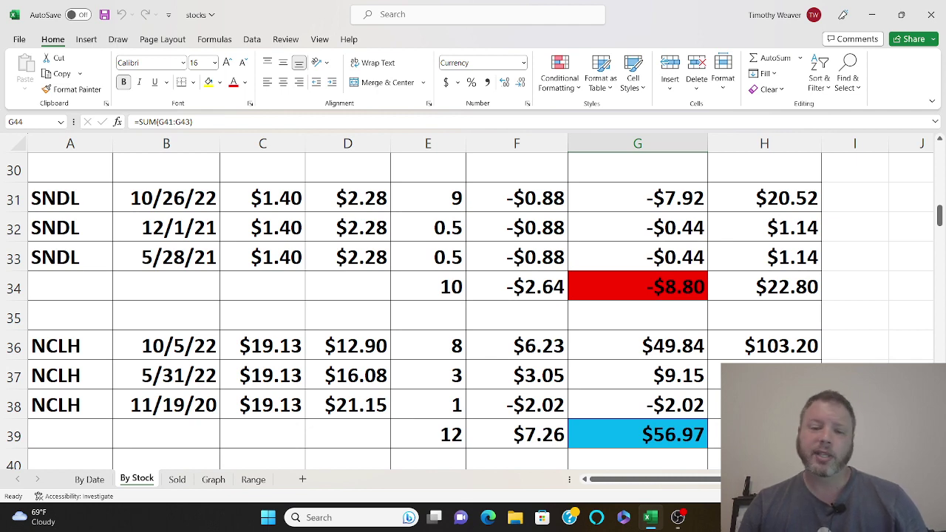
{"action": "scroll", "coordinate": [473, 311], "scroll_direction": "down", "scroll_amount": 2}
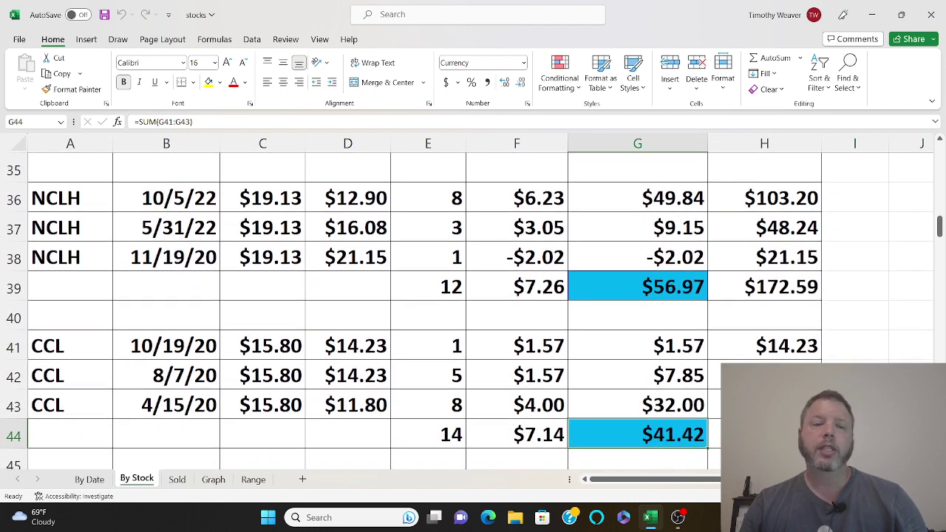
{"action": "scroll", "coordinate": [473, 310], "scroll_direction": "down", "scroll_amount": 1}
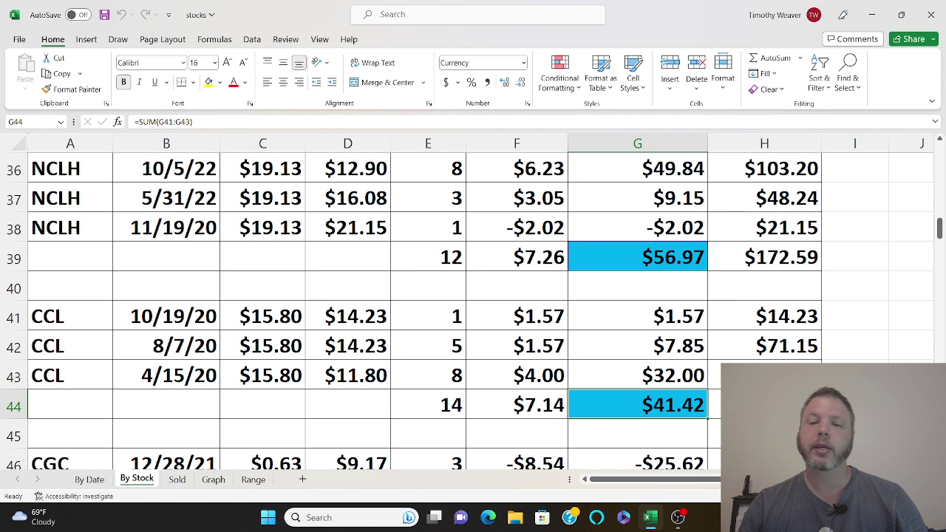
{"action": "scroll", "coordinate": [473, 310], "scroll_direction": "down", "scroll_amount": 1}
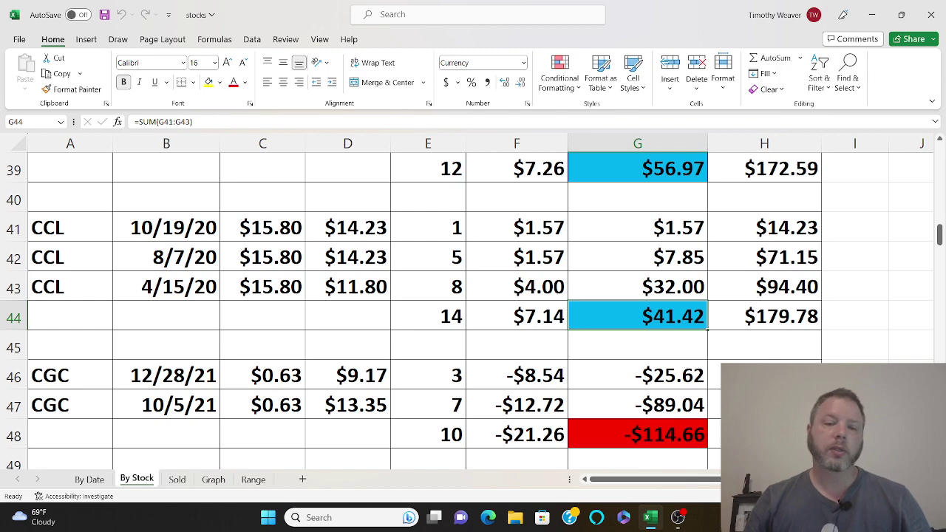
Step: Review the remaining ETRADE positions on the By Stock sheet, from CGC through VTVT
{"action": "scroll", "coordinate": [473, 311], "scroll_direction": "down", "scroll_amount": 2}
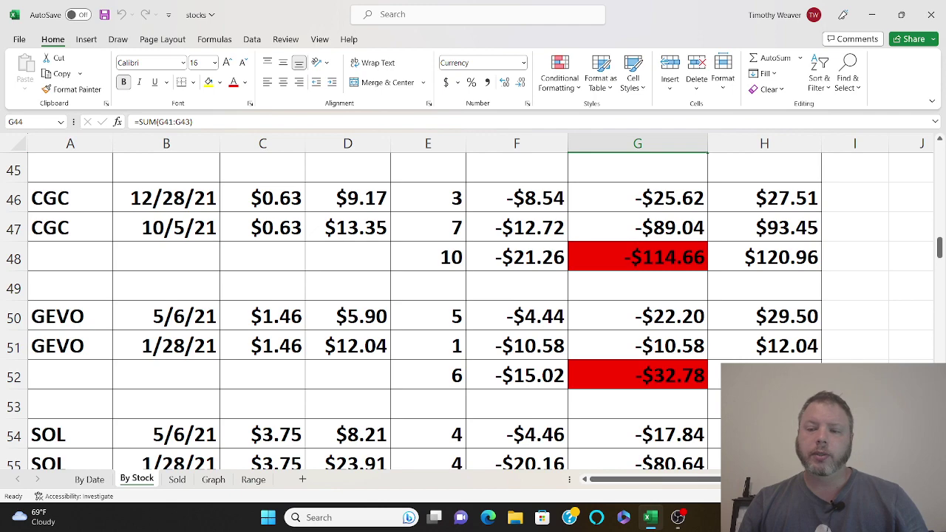
{"action": "scroll", "coordinate": [467, 311], "scroll_direction": "down", "scroll_amount": 1}
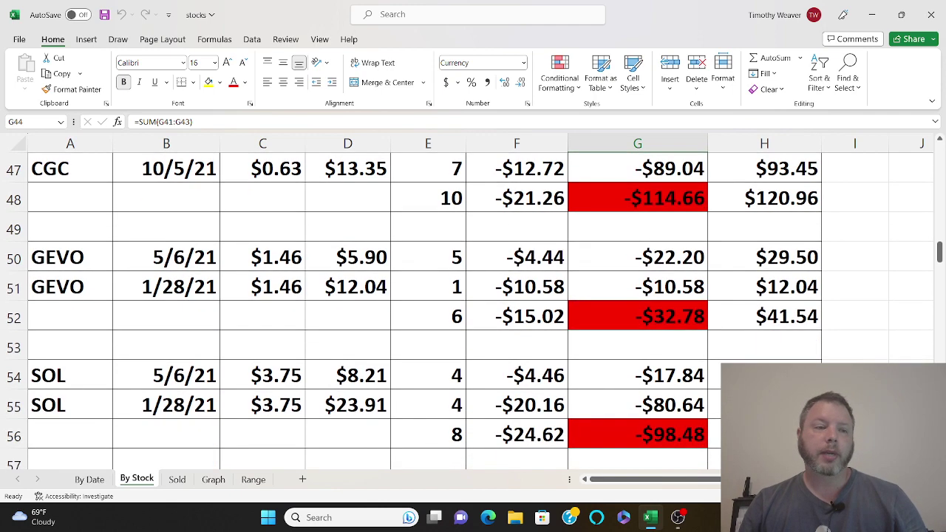
{"action": "scroll", "coordinate": [467, 311], "scroll_direction": "down", "scroll_amount": 1}
{"action": "scroll", "coordinate": [467, 311], "scroll_direction": "down", "scroll_amount": 2}
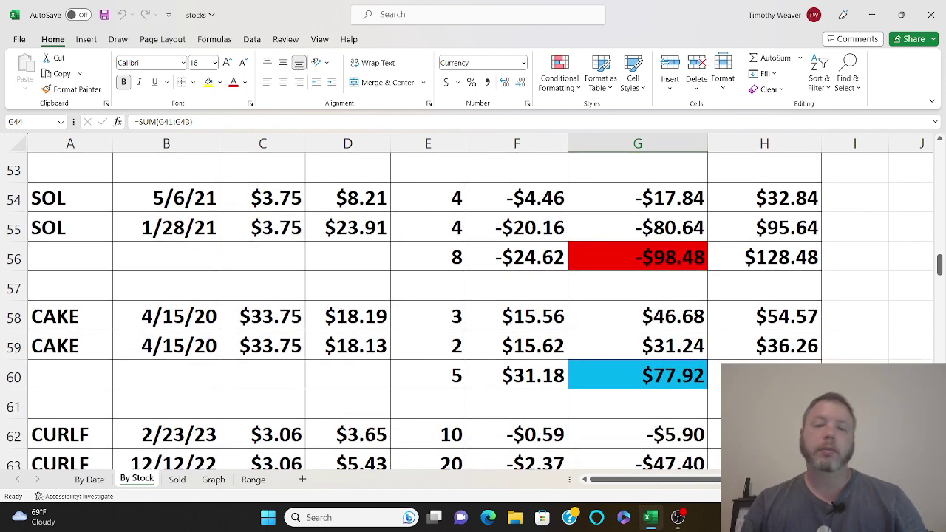
{"action": "scroll", "coordinate": [467, 311], "scroll_direction": "down", "scroll_amount": 1}
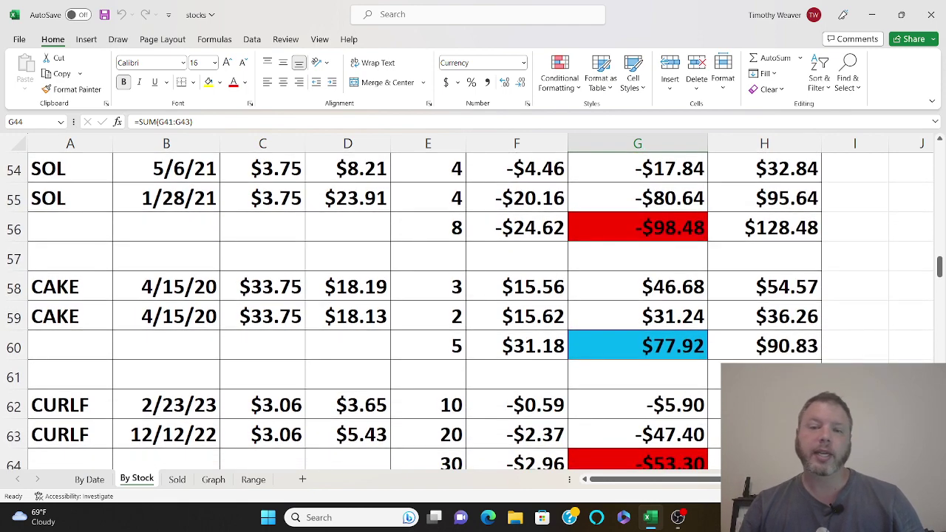
{"action": "scroll", "coordinate": [466, 311], "scroll_direction": "down", "scroll_amount": 1}
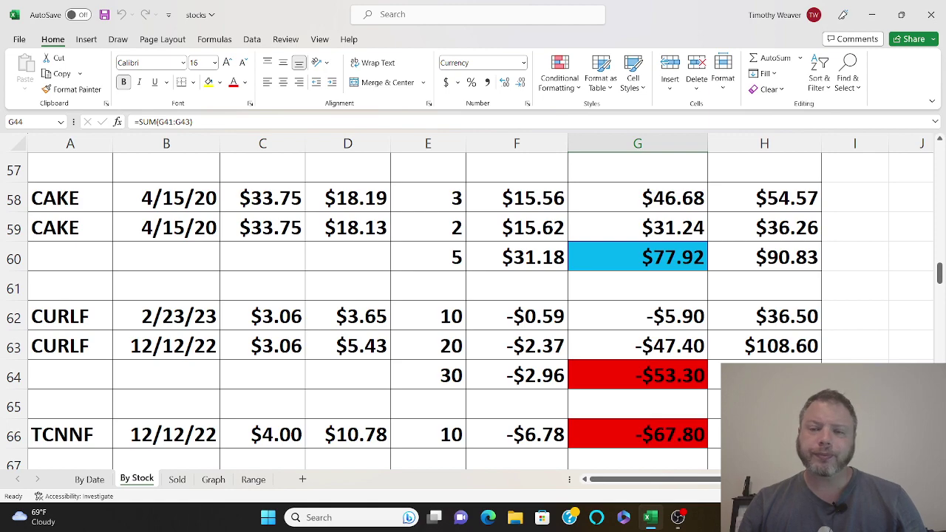
{"action": "scroll", "coordinate": [469, 311], "scroll_direction": "down", "scroll_amount": 1}
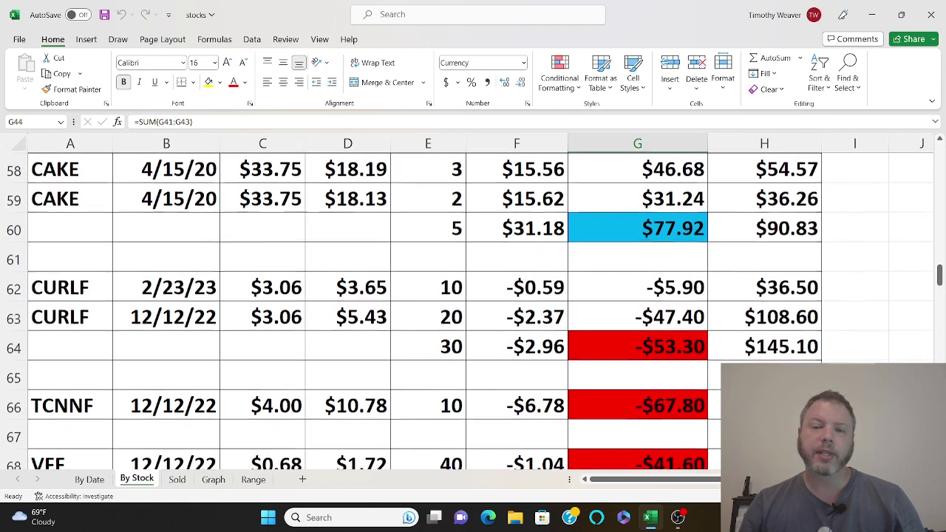
{"action": "scroll", "coordinate": [470, 312], "scroll_direction": "down", "scroll_amount": 1}
{"action": "scroll", "coordinate": [470, 312], "scroll_direction": "down", "scroll_amount": 3}
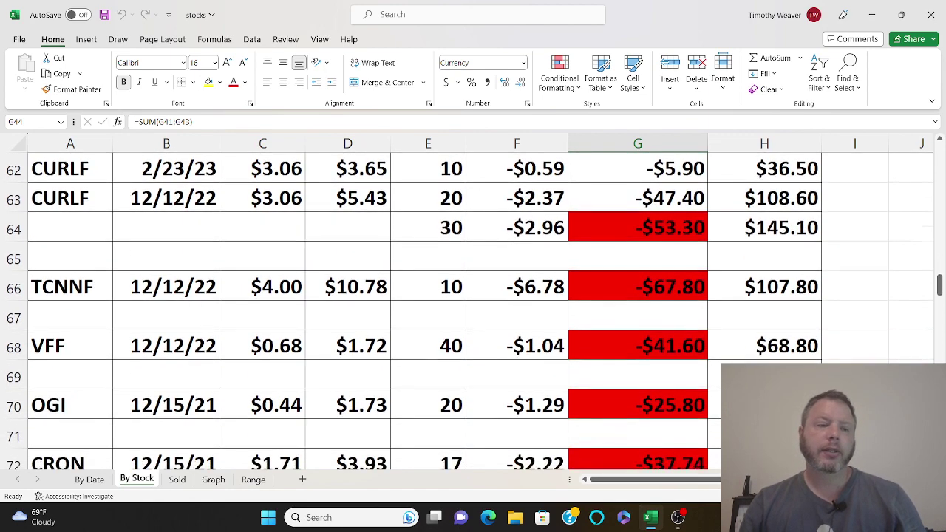
{"action": "scroll", "coordinate": [469, 312], "scroll_direction": "down", "scroll_amount": 3}
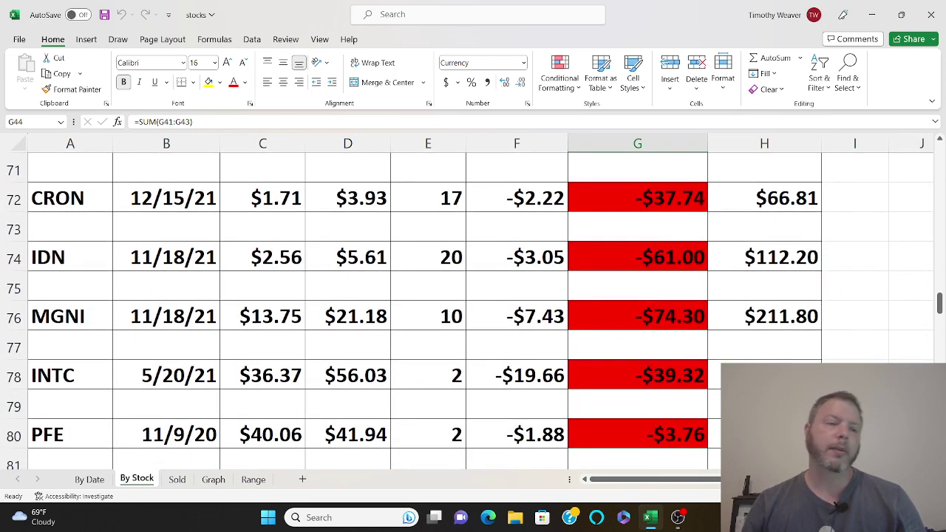
{"action": "scroll", "coordinate": [469, 311], "scroll_direction": "down", "scroll_amount": 2}
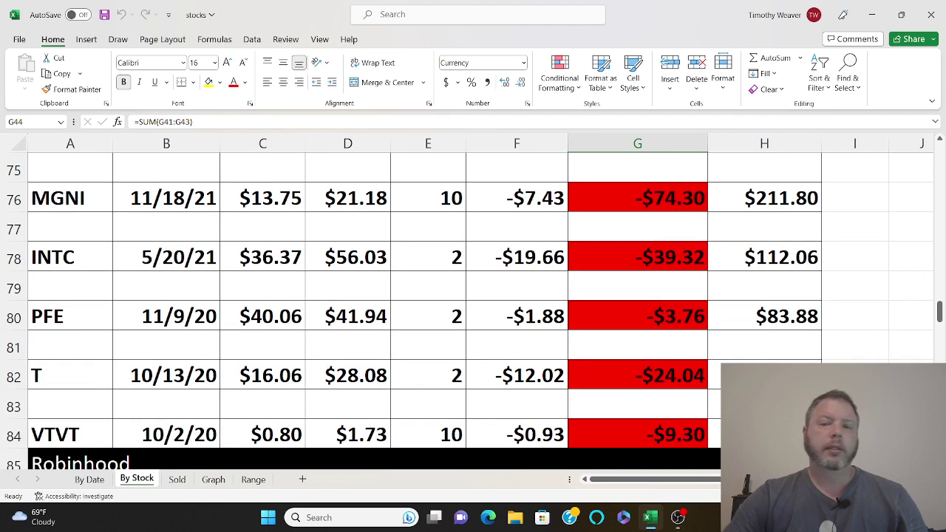
{"action": "scroll", "coordinate": [470, 312], "scroll_direction": "down", "scroll_amount": 1}
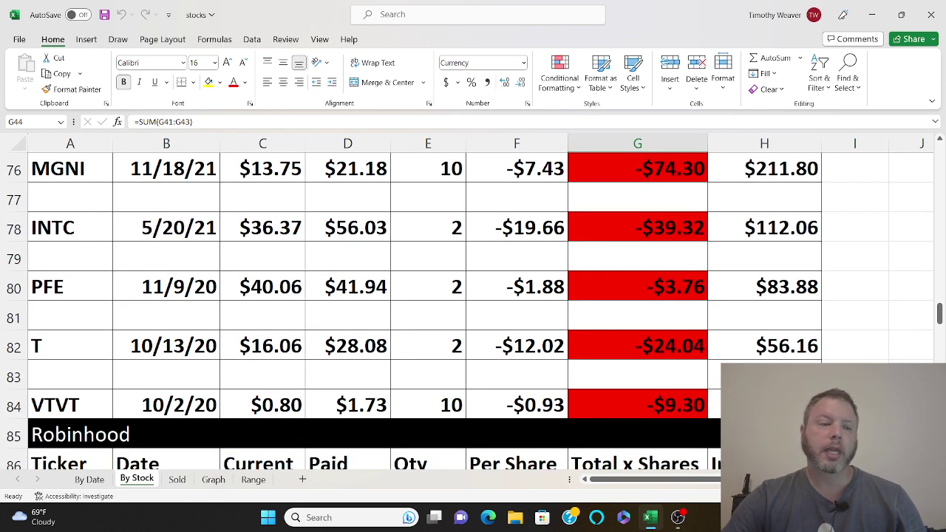
{"action": "scroll", "coordinate": [469, 311], "scroll_direction": "down", "scroll_amount": 3}
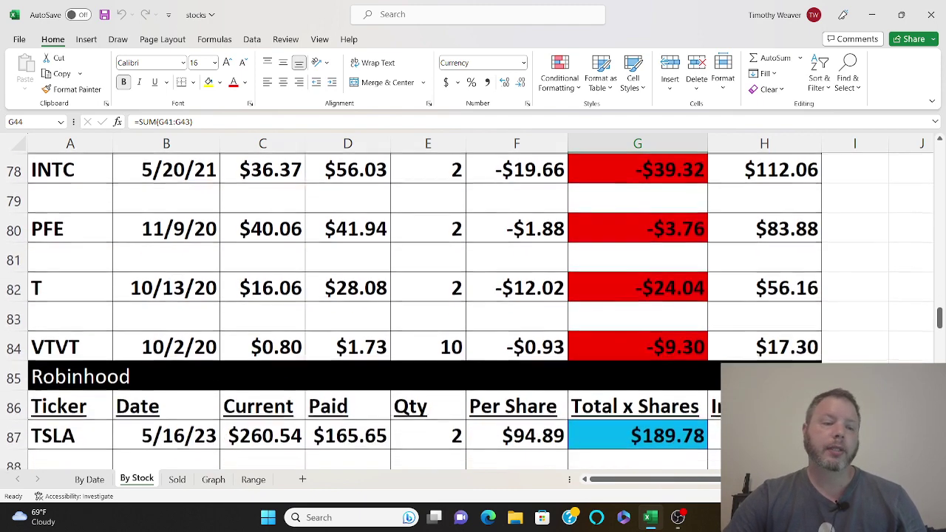
Step: Review the Robinhood positions on the By Stock sheet from TSLA through RCL, including each stock's gain or loss and invested amount
{"action": "scroll", "coordinate": [470, 311], "scroll_direction": "down", "scroll_amount": 2}
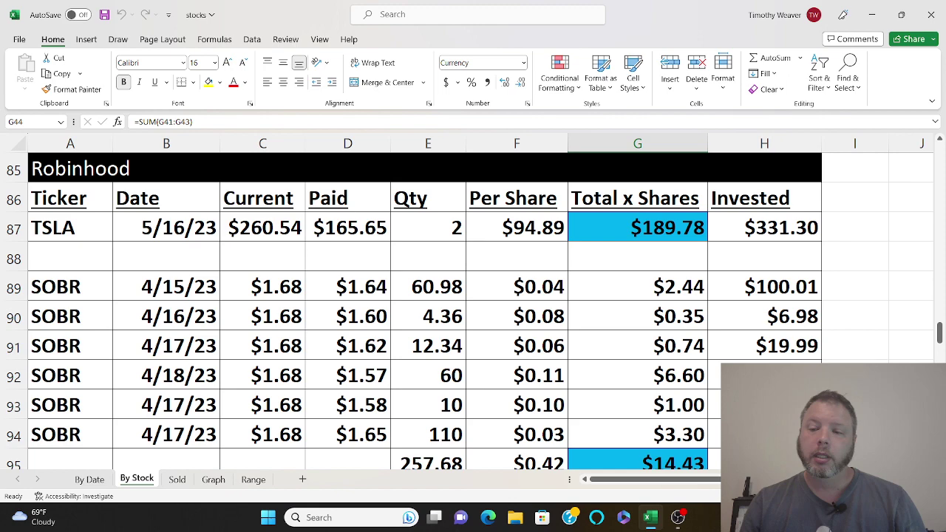
{"action": "scroll", "coordinate": [473, 310], "scroll_direction": "down", "scroll_amount": 2}
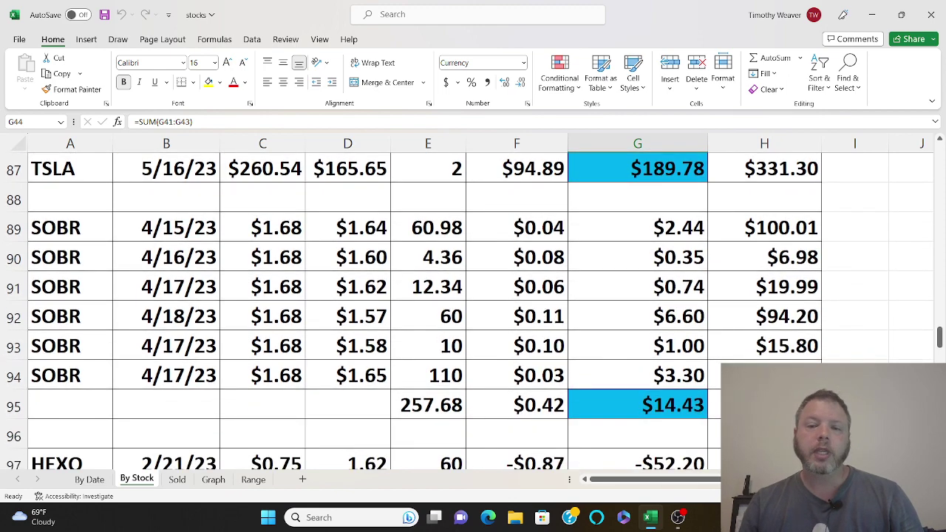
{"action": "scroll", "coordinate": [425, 310], "scroll_direction": "down", "scroll_amount": 1}
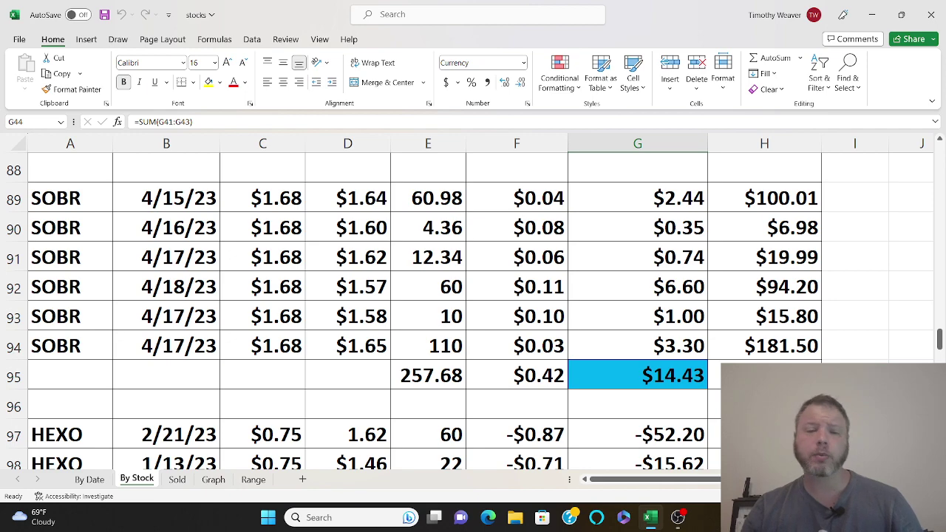
{"action": "scroll", "coordinate": [473, 303], "scroll_direction": "down", "scroll_amount": 1}
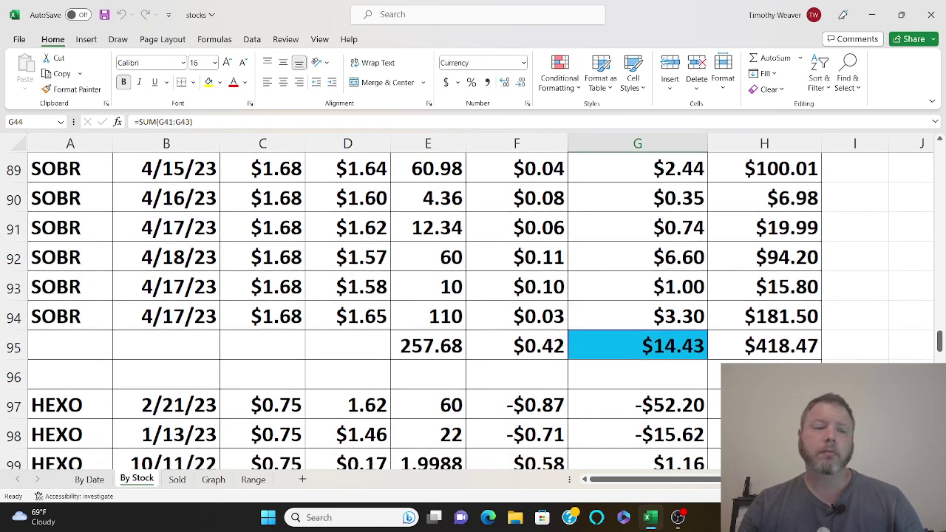
{"action": "scroll", "coordinate": [473, 311], "scroll_direction": "down", "scroll_amount": 2}
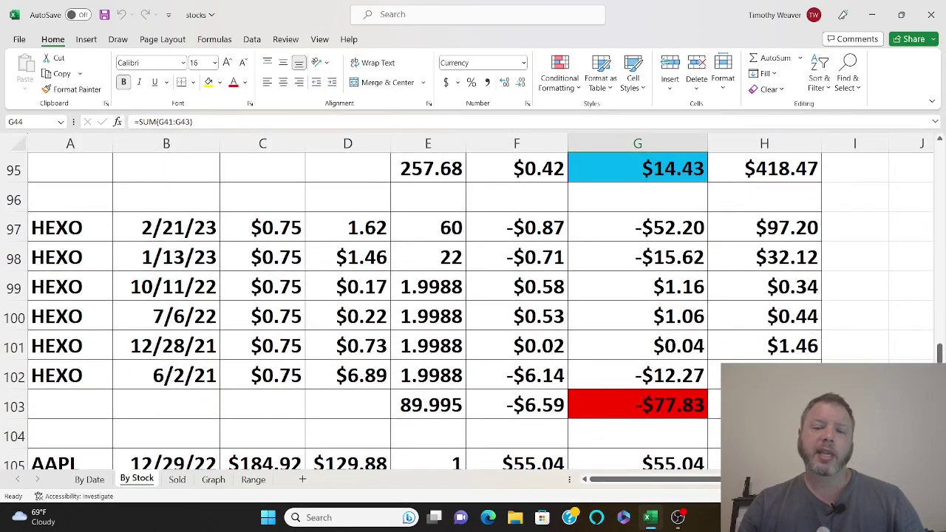
{"action": "scroll", "coordinate": [473, 311], "scroll_direction": "down", "scroll_amount": 3}
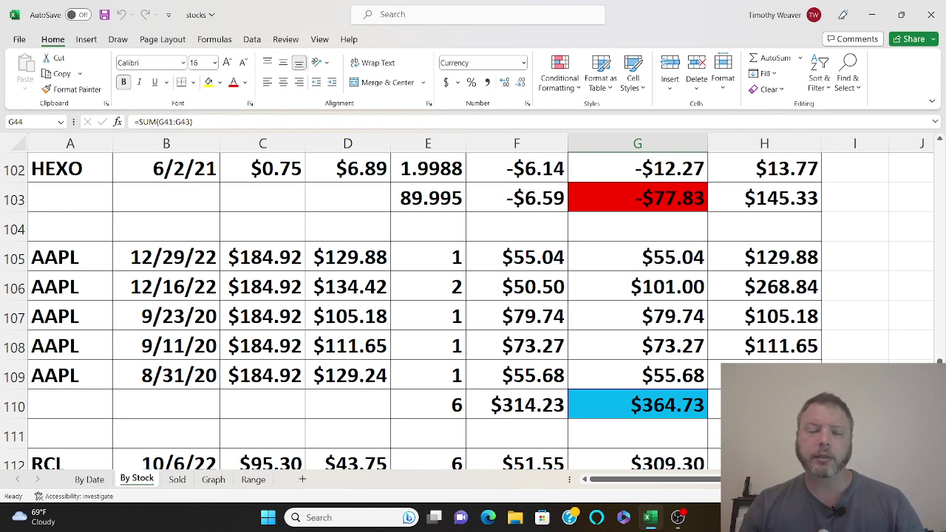
{"action": "scroll", "coordinate": [473, 311], "scroll_direction": "down", "scroll_amount": 3}
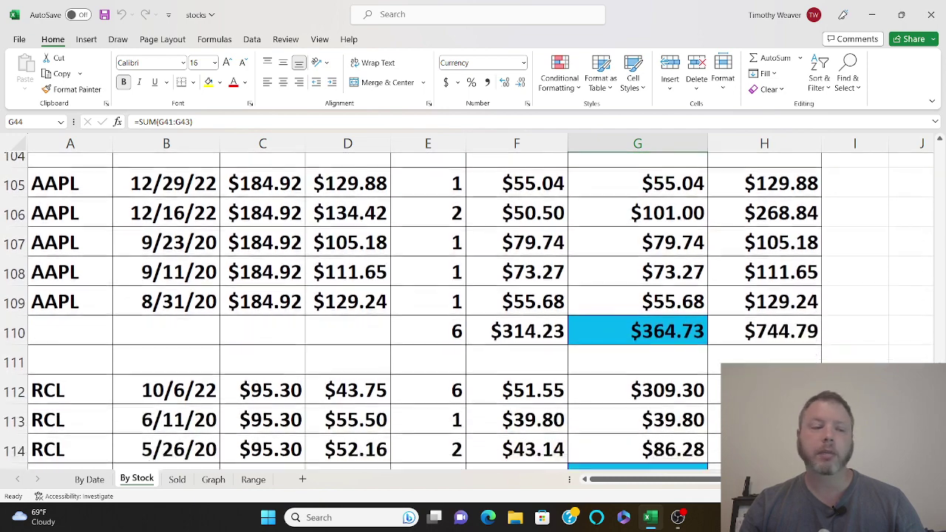
{"action": "scroll", "coordinate": [473, 311], "scroll_direction": "down", "scroll_amount": 1}
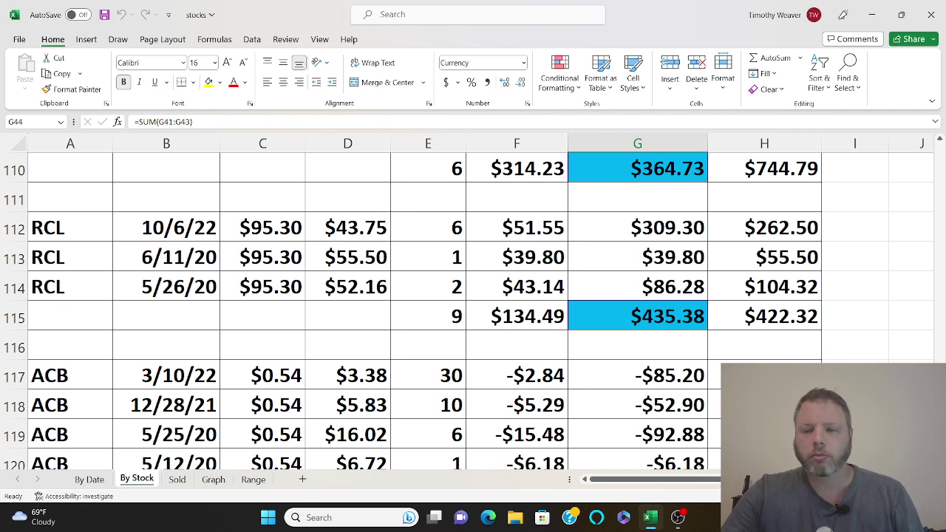
Step: Review the remaining Robinhood positions on the By Stock sheet, from ACB through LI
{"action": "scroll", "coordinate": [473, 311], "scroll_direction": "down", "scroll_amount": 2}
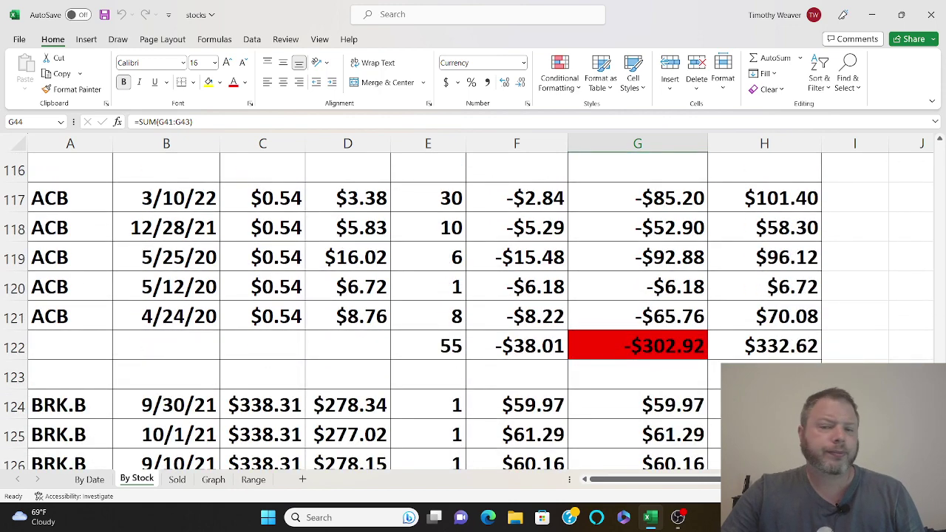
{"action": "scroll", "coordinate": [473, 311], "scroll_direction": "down", "scroll_amount": 2}
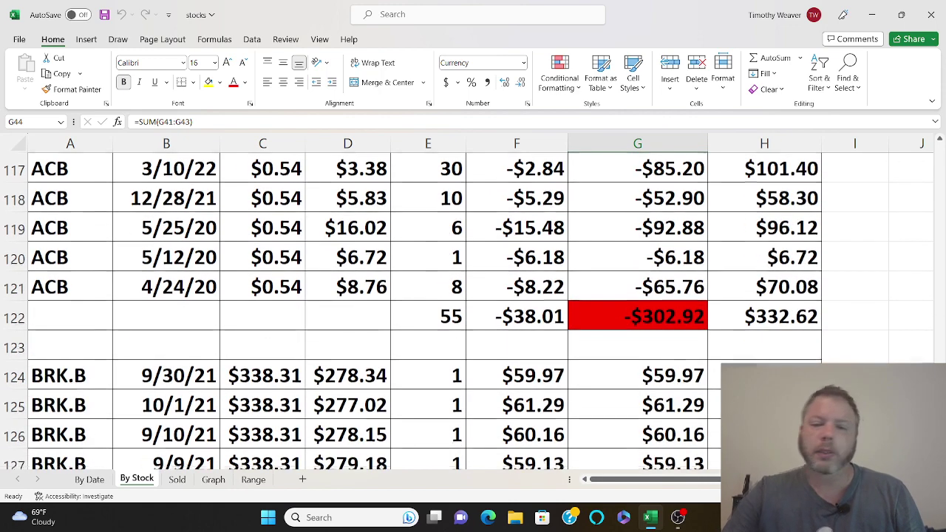
{"action": "scroll", "coordinate": [473, 310], "scroll_direction": "down", "scroll_amount": 2}
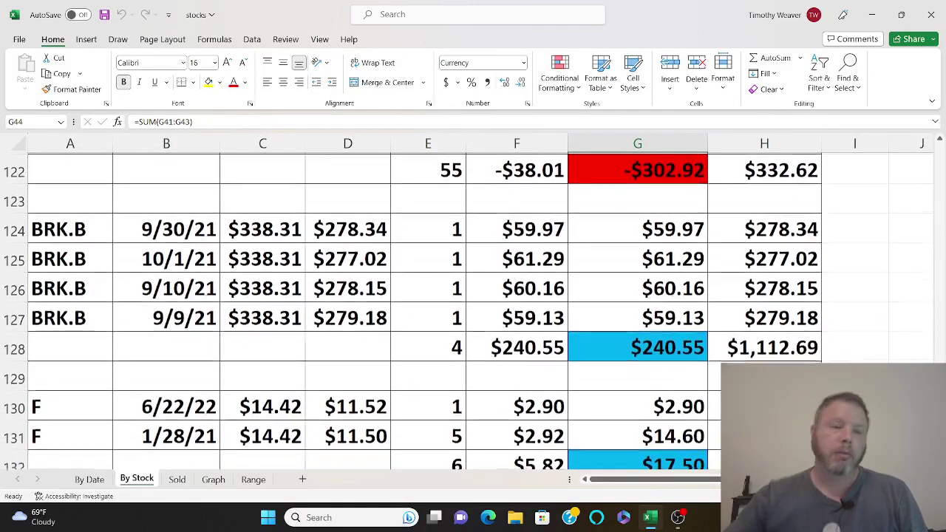
{"action": "scroll", "coordinate": [473, 310], "scroll_direction": "down", "scroll_amount": 2}
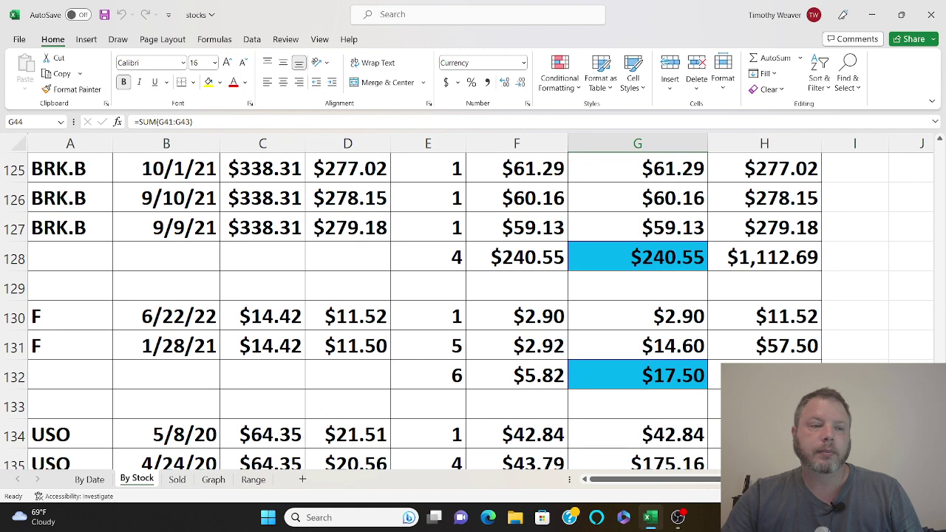
{"action": "scroll", "coordinate": [473, 310], "scroll_direction": "down", "scroll_amount": 2}
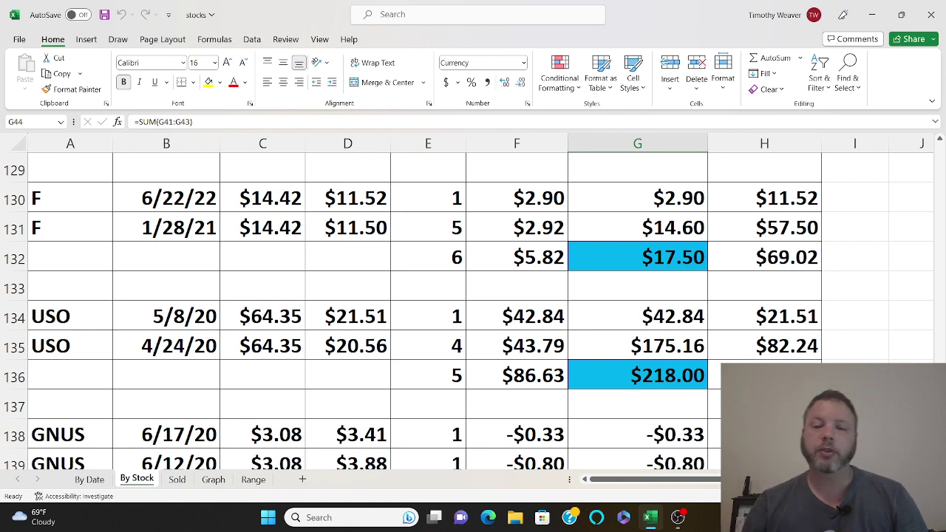
{"action": "scroll", "coordinate": [472, 310], "scroll_direction": "down", "scroll_amount": 3}
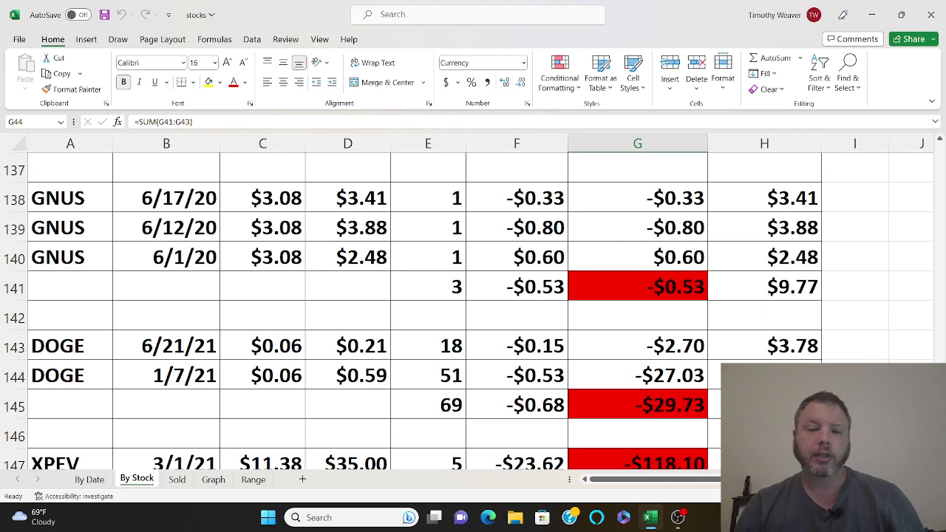
{"action": "scroll", "coordinate": [425, 310], "scroll_direction": "down", "scroll_amount": 2}
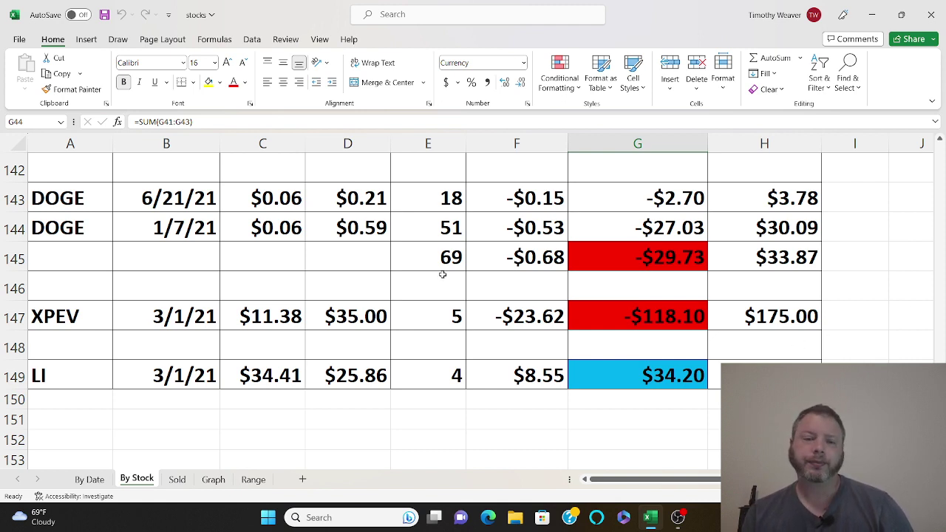
Step: Open the Graph sheet to examine the Etrade, Robinhood and Total line chart, and undo the accidental move of its plot area
{"action": "left_click", "coordinate": [213, 481]}
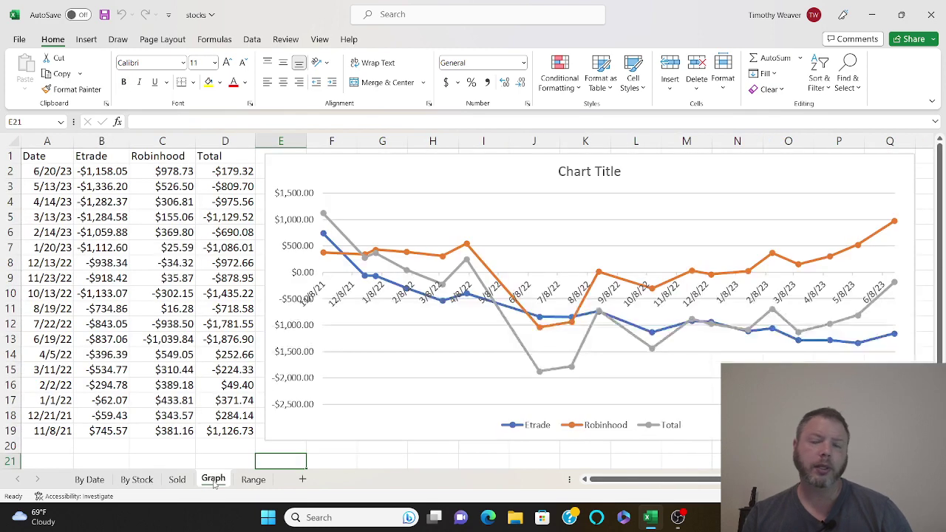
{"action": "left_click", "coordinate": [873, 317]}
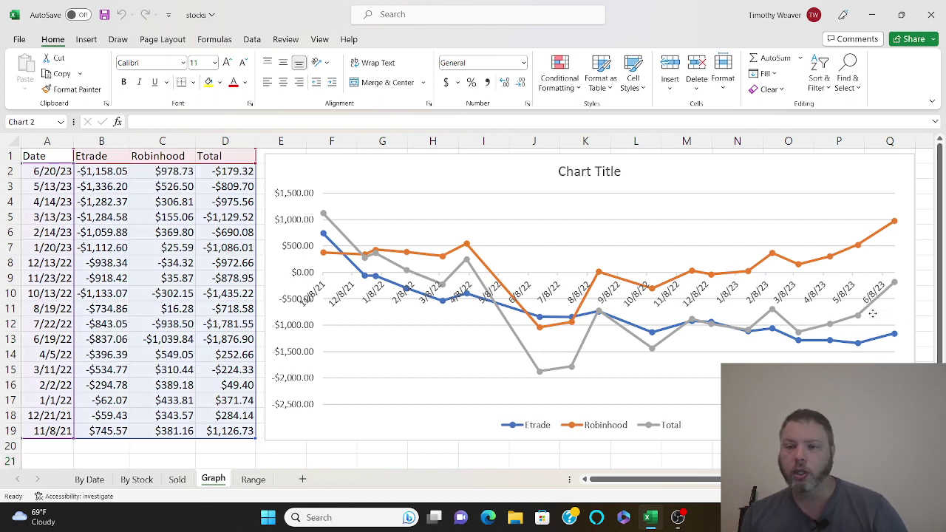
{"action": "left_click_drag", "start_coordinate": [857, 316], "coordinate": [852, 307]}
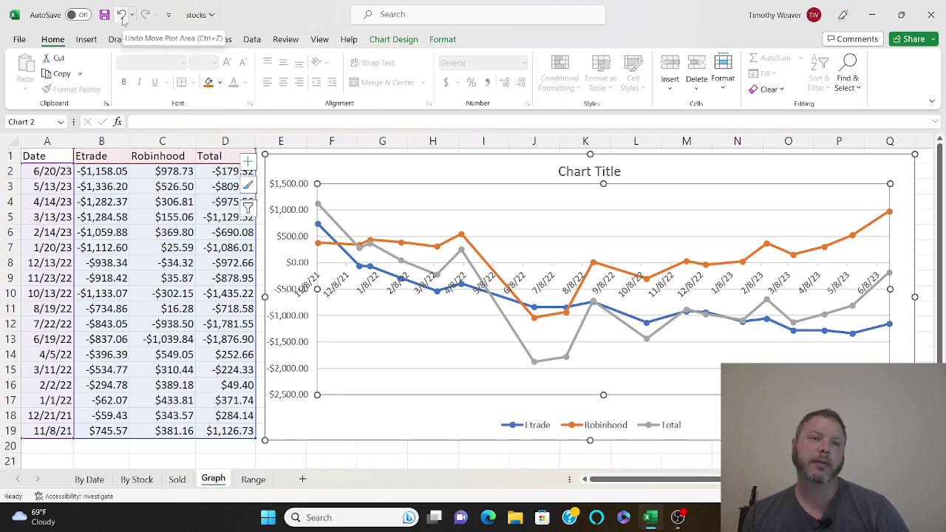
{"action": "left_click", "coordinate": [123, 17]}
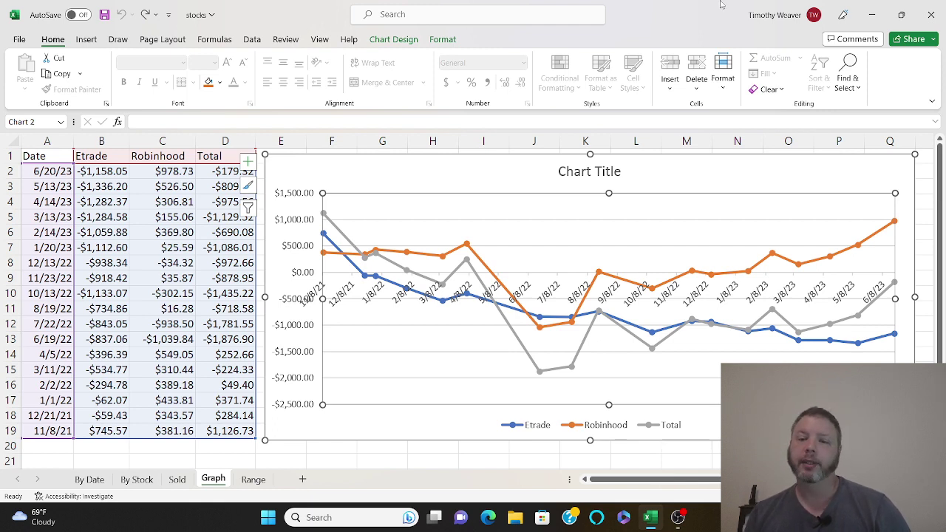
Step: Switch to the OBS window
{"action": "mouse_move", "coordinate": [674, 513]}
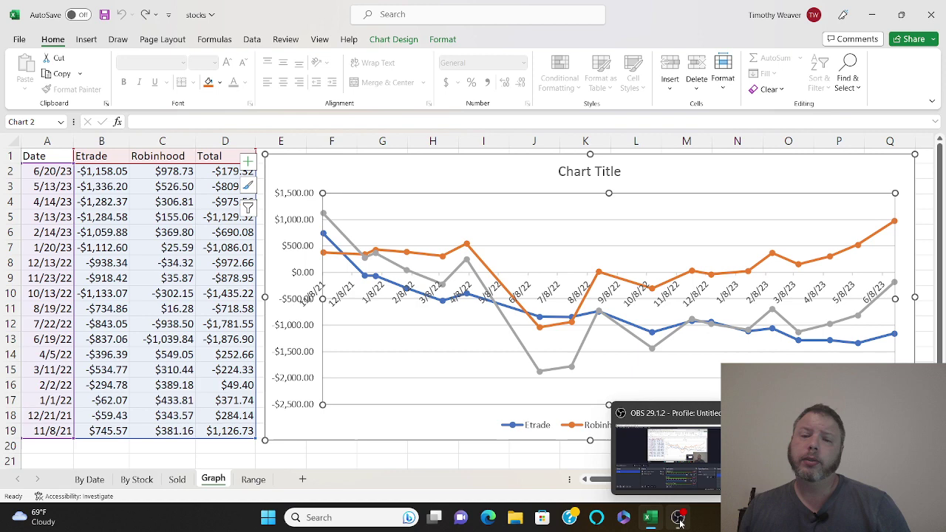
{"action": "left_click", "coordinate": [680, 521]}
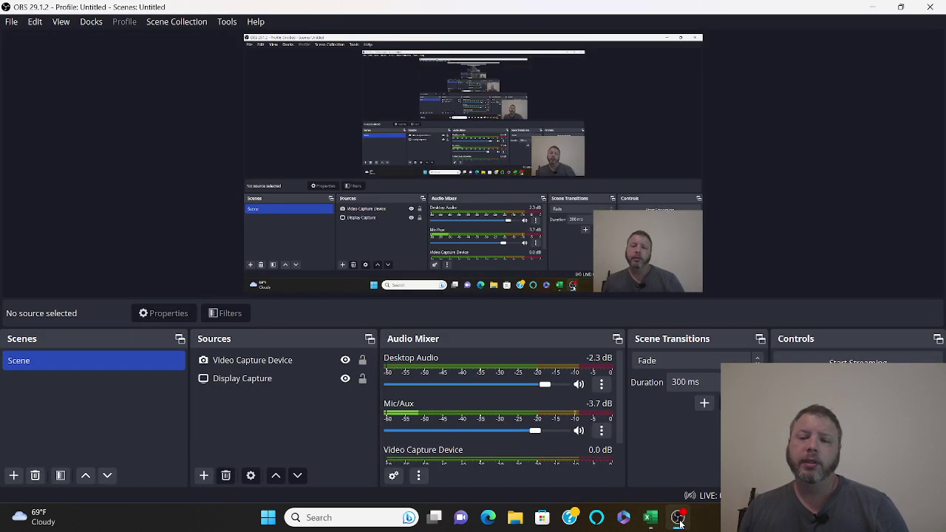